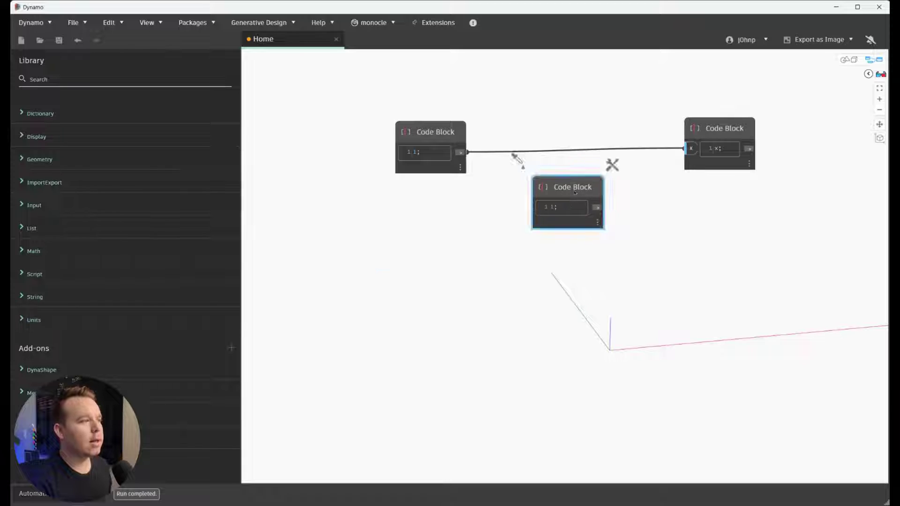
# Step: Add a + node beside the lower Code Block and connect that block's output to its y input
pyautogui.rightClick(555, 278)
pyautogui.write('point')
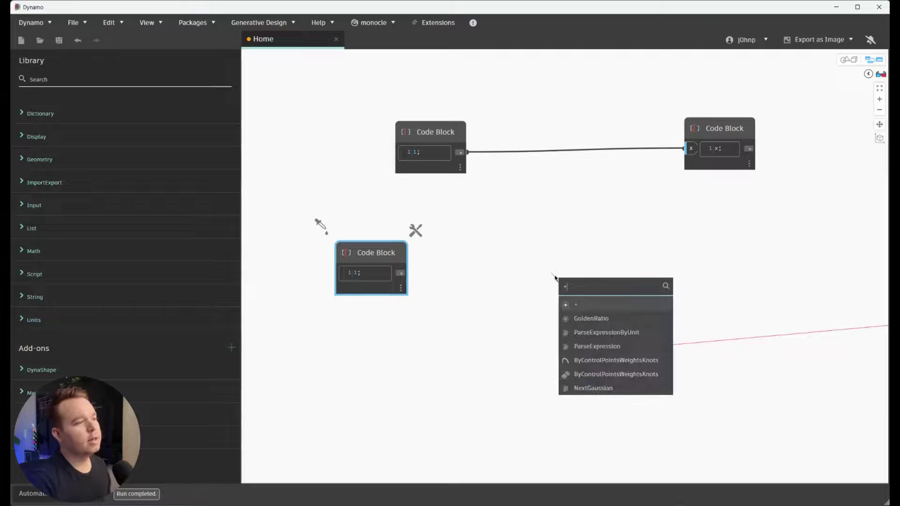
pyautogui.click(587, 300)
pyautogui.moveTo(401, 273); pyautogui.dragTo(571, 295)
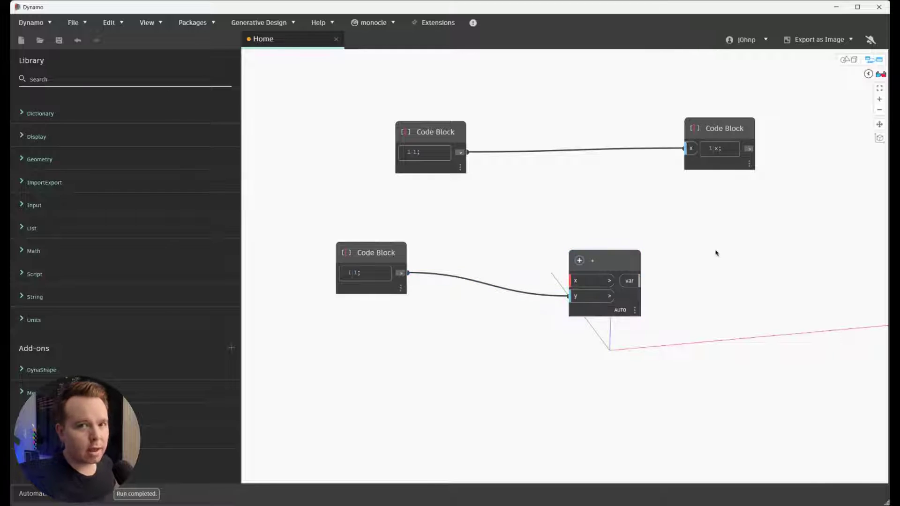
# Step: Insert the + node inline on the wire between the two upper Code Blocks
pyautogui.click(618, 259)
pyautogui.moveTo(617, 259); pyautogui.dragTo(731, 251)
pyautogui.rightClick(732, 253)
pyautogui.click(750, 263)
pyautogui.moveTo(594, 256); pyautogui.dragTo(572, 120)
pyautogui.moveTo(565, 152); pyautogui.dragTo(571, 155)
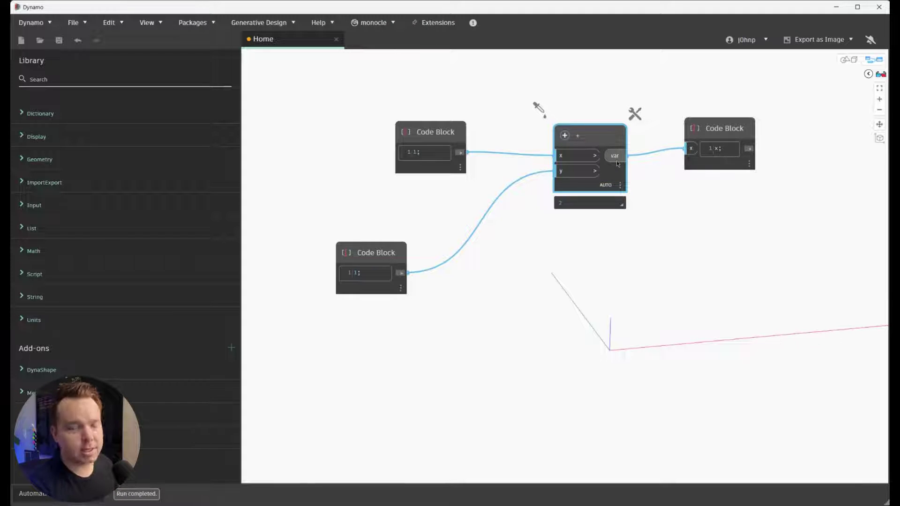
# Step: Reconnect the two upper Code Blocks directly and move the + node back below their wire
pyautogui.click(571, 157)
pyautogui.click(692, 150)
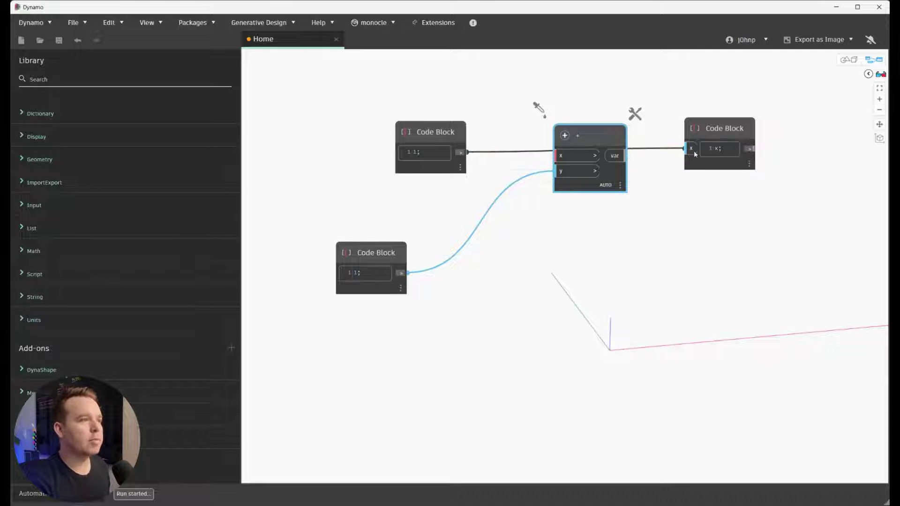
pyautogui.moveTo(598, 136); pyautogui.dragTo(567, 241)
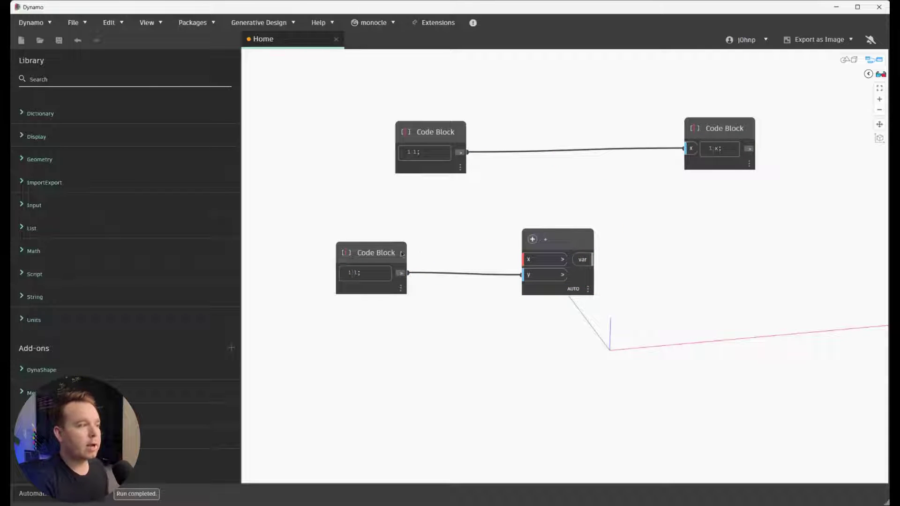
pyautogui.moveTo(565, 241); pyautogui.dragTo(568, 241)
# Step: Move the output Code Block farther right and drop the + node onto the wire so it connects between both upper Code Blocks
pyautogui.click(756, 127)
pyautogui.moveTo(756, 127); pyautogui.dragTo(801, 128)
pyautogui.moveTo(575, 236); pyautogui.dragTo(595, 123)
pyautogui.click(694, 284)
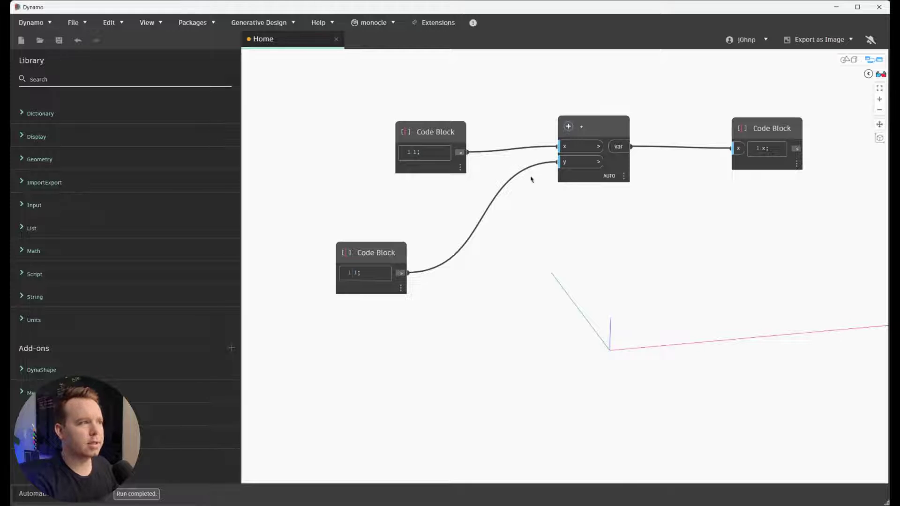
pyautogui.moveTo(559, 172)
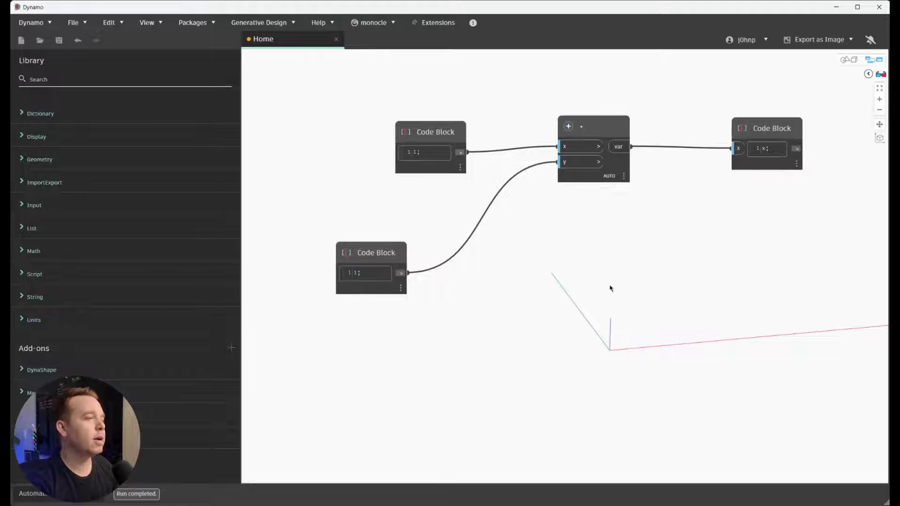
pyautogui.click(609, 137)
pyautogui.moveTo(608, 135); pyautogui.dragTo(612, 154)
pyautogui.click(657, 278)
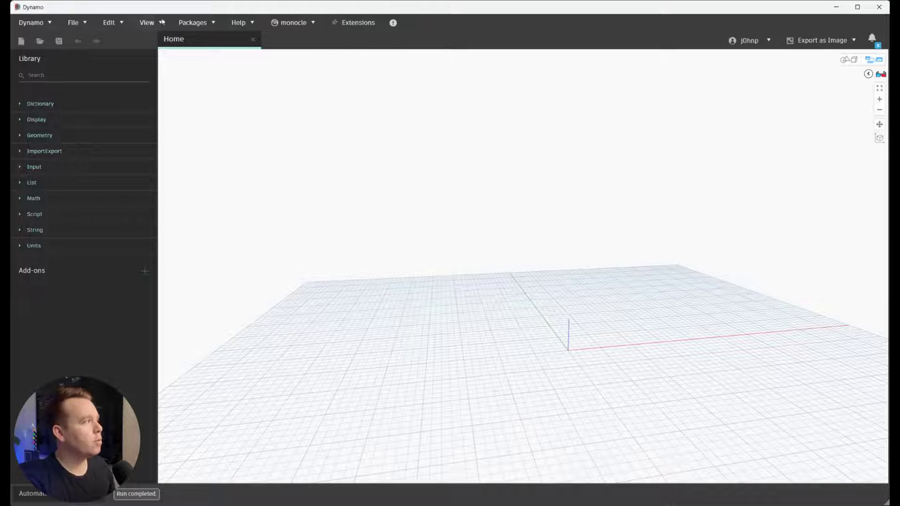
# Step: Check the installed version in the About Dynamo information and close it
pyautogui.click(42, 22)
pyautogui.click(405, 164)
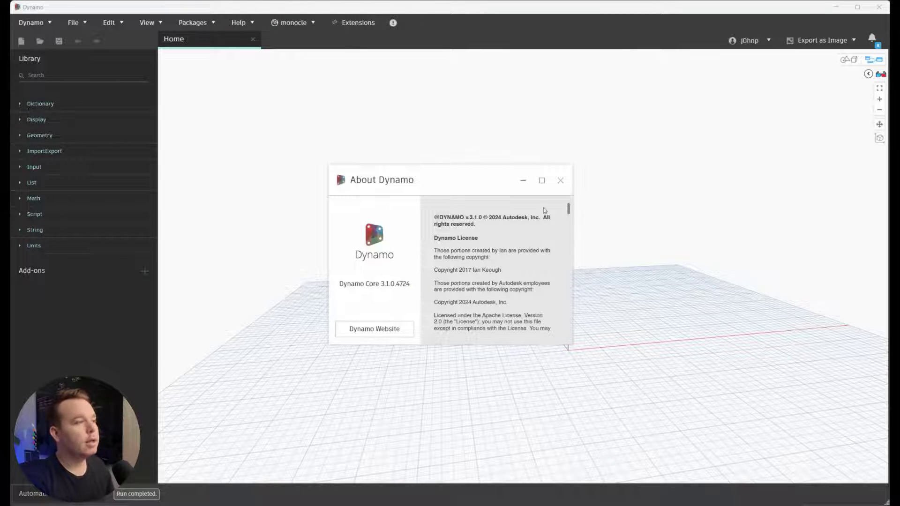
pyautogui.click(561, 181)
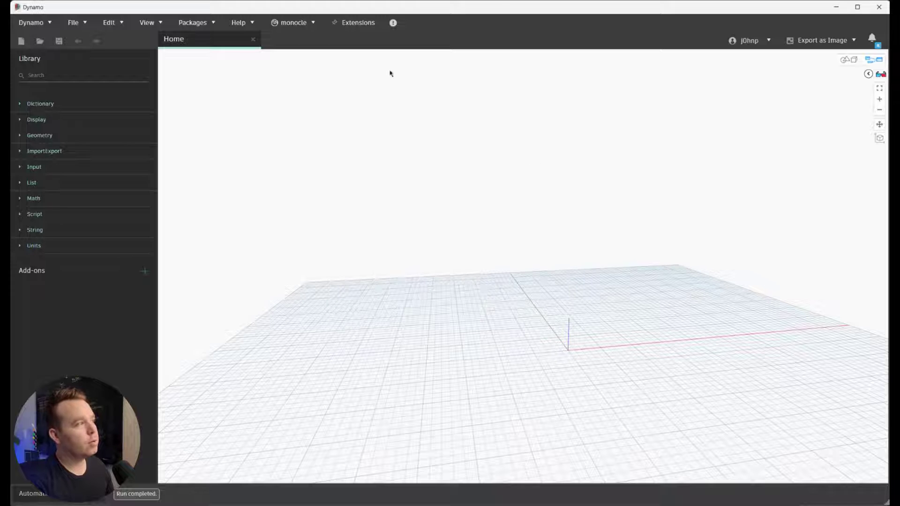
# Step: Browse the PanelSurface nodes in the library's Geometry category
pyautogui.click(52, 137)
pyautogui.click(67, 211)
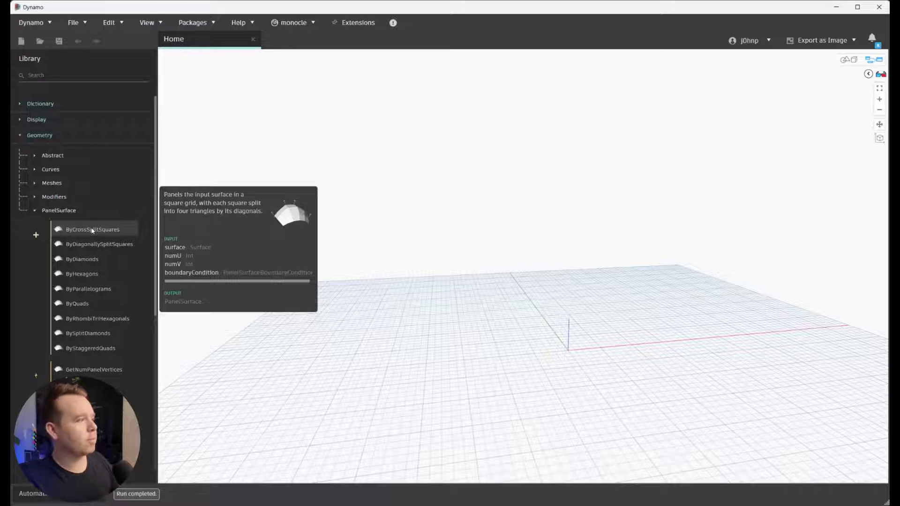
pyautogui.click(253, 40)
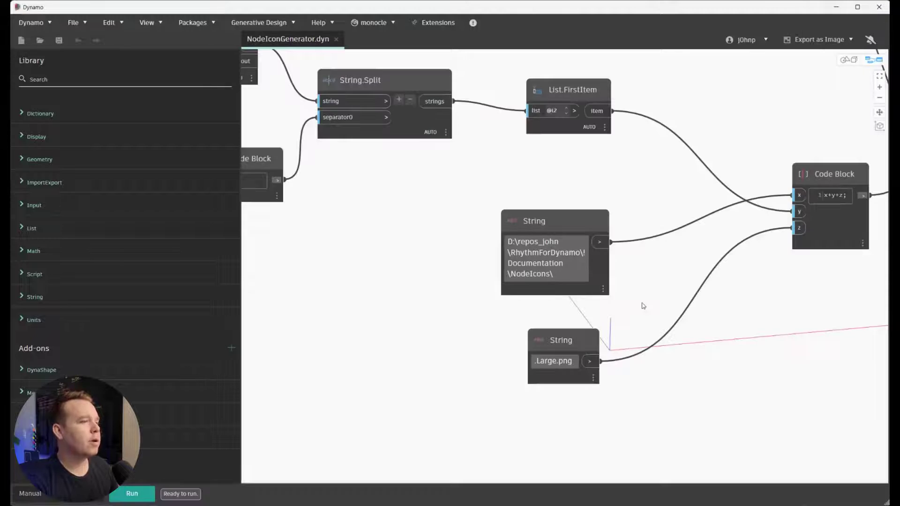
# Step: Show the Graph Properties extension for the NodeIconGenerator.dyn graph
pyautogui.scroll(-6, 643, 305)
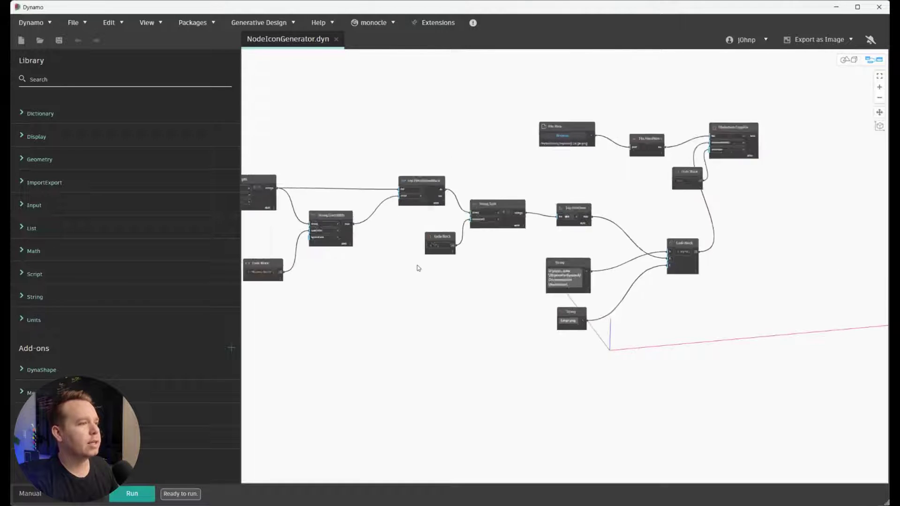
pyautogui.moveTo(495, 258); pyautogui.dragTo(609, 248, button='middle')
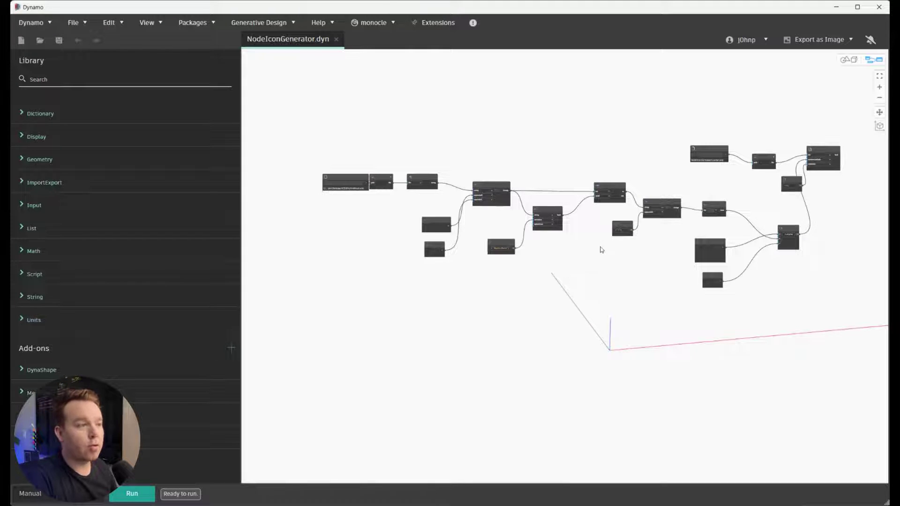
pyautogui.moveTo(598, 250); pyautogui.dragTo(486, 258, button='middle')
pyautogui.scroll(-2, 485, 257)
pyautogui.scroll(2, 789, 273)
pyautogui.scroll(1, 790, 273)
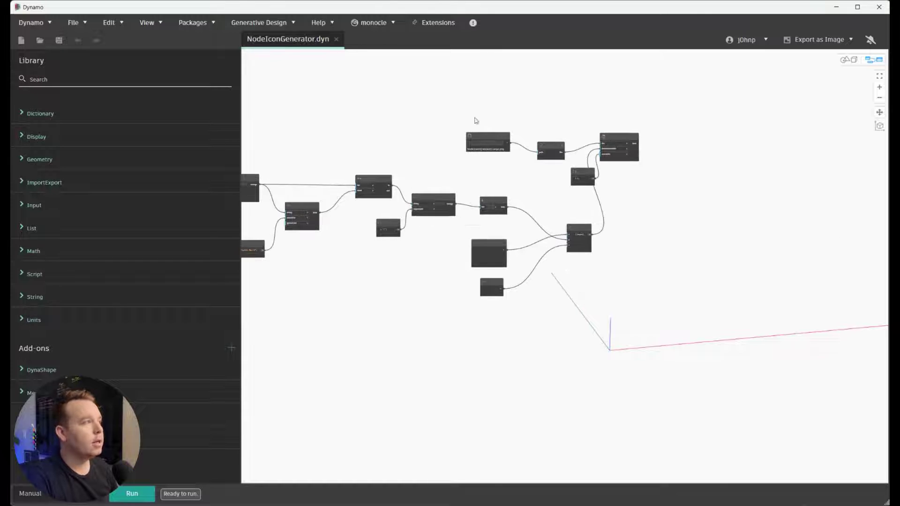
pyautogui.click(432, 23)
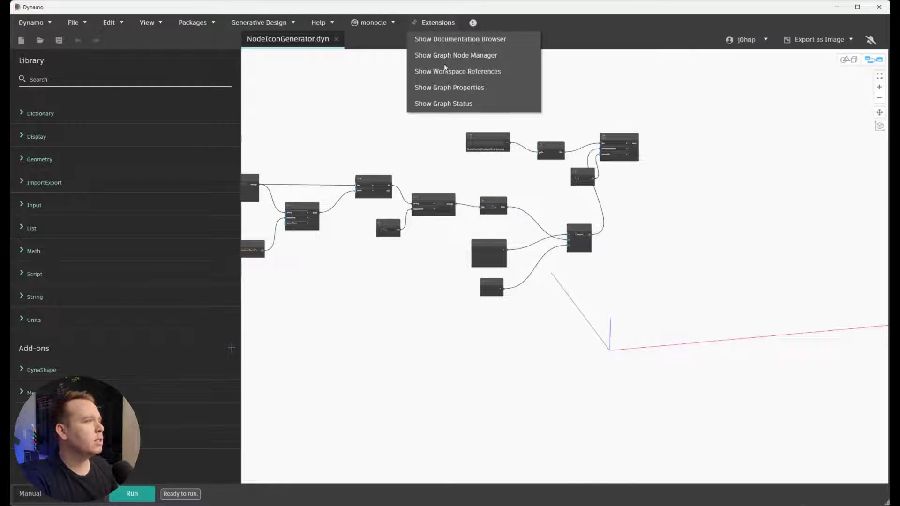
pyautogui.click(454, 87)
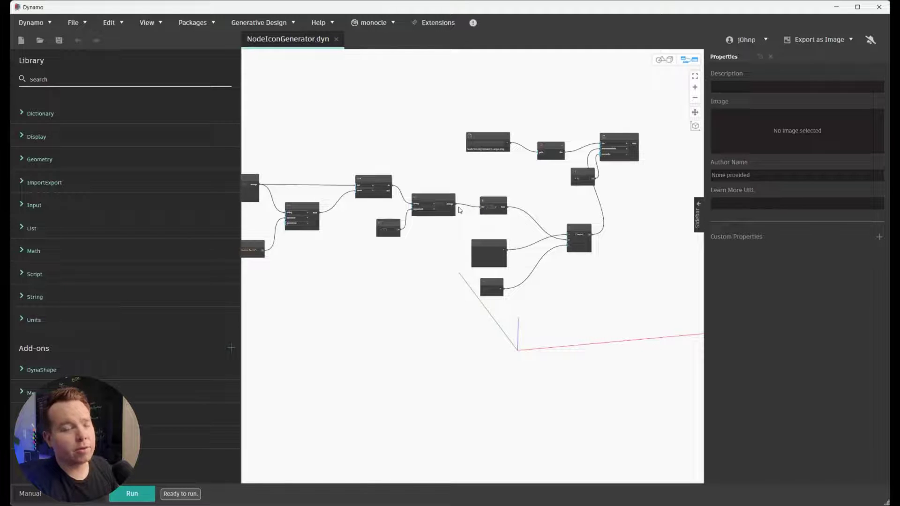
# Step: Generate a Quick Graph Thumbnail as the image in the graph's properties
pyautogui.scroll(2, 402, 191)
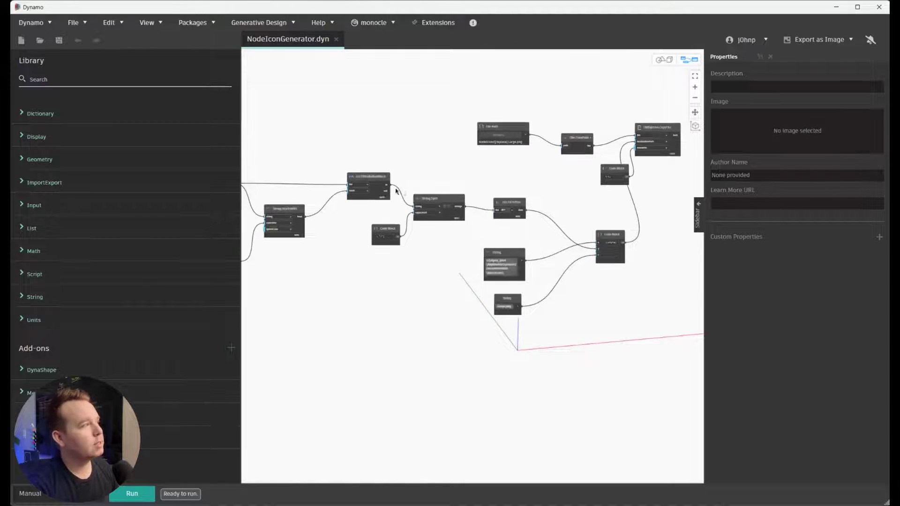
pyautogui.scroll(1, 402, 191)
pyautogui.click(835, 44)
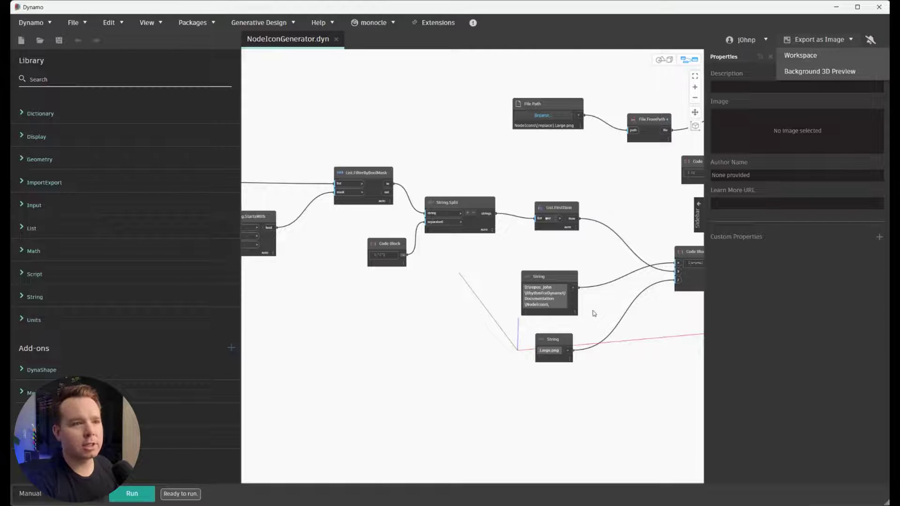
pyautogui.click(470, 170)
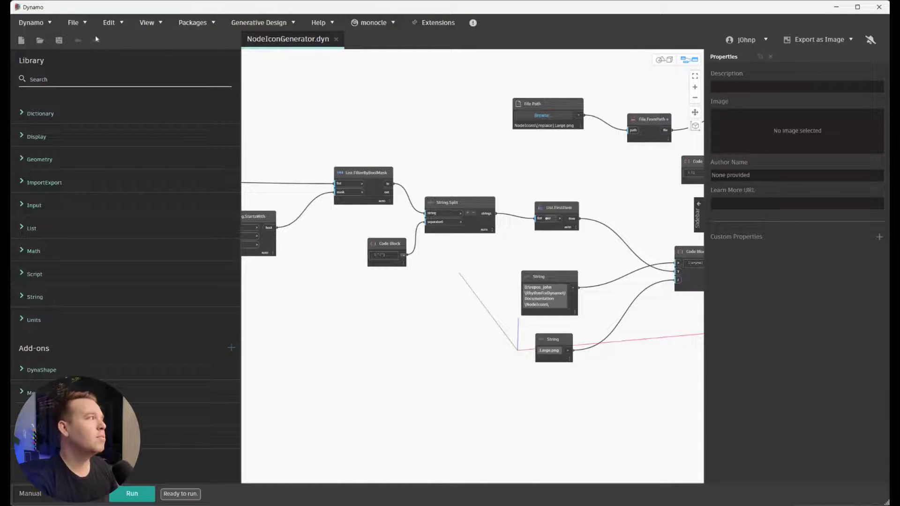
pyautogui.click(83, 22)
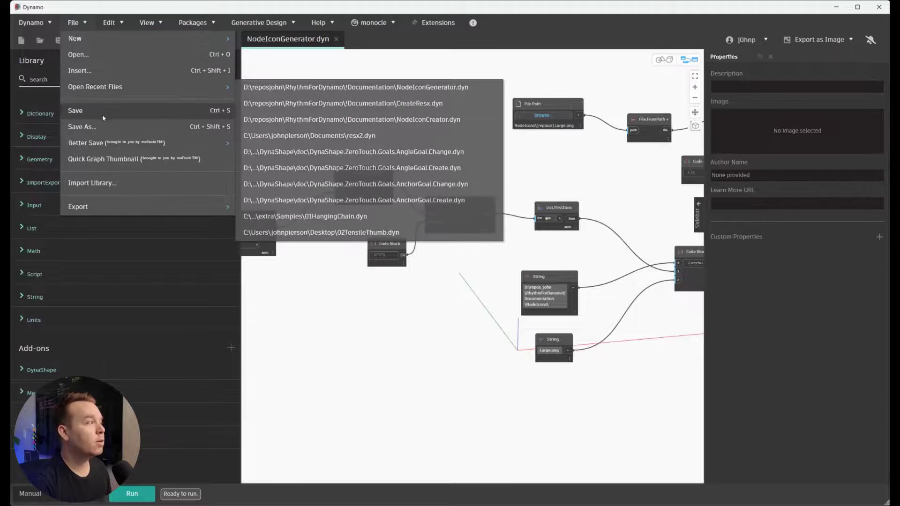
pyautogui.moveTo(106, 147)
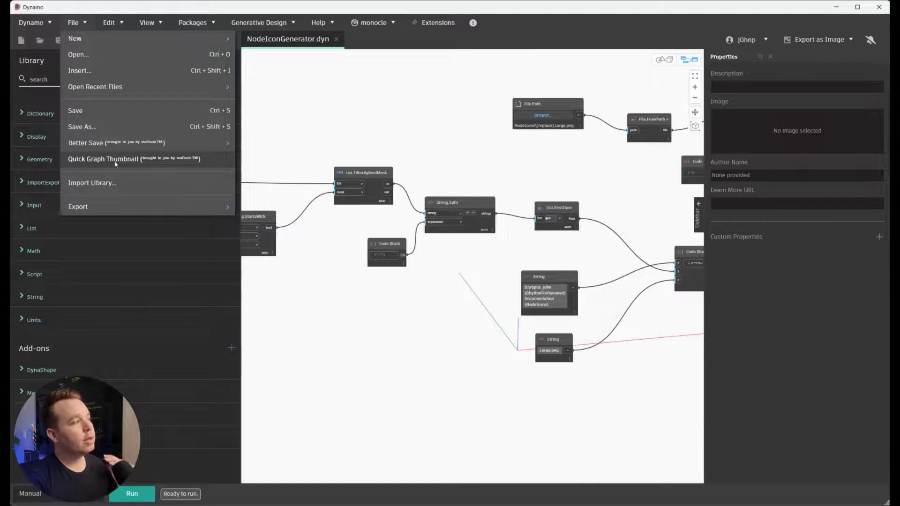
pyautogui.click(115, 161)
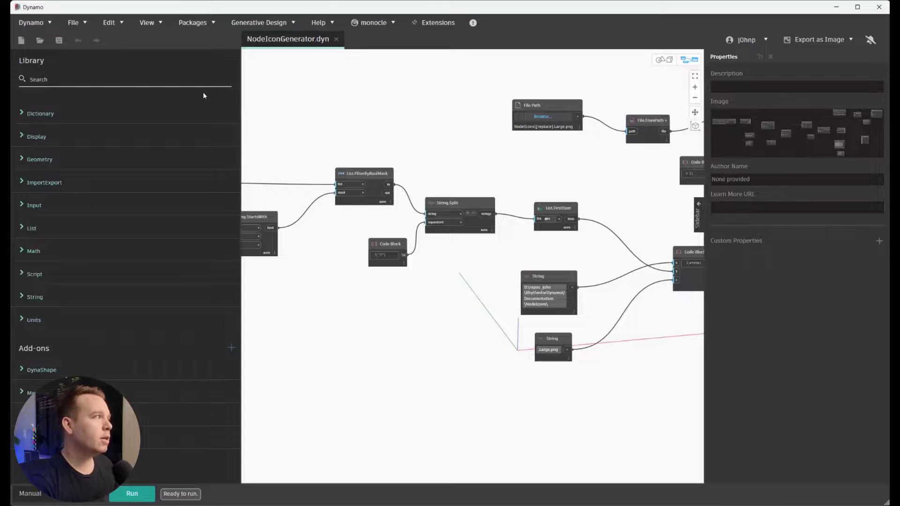
# Step: Close the NodeIconGenerator.dyn graph and the graph properties extension
pyautogui.click(336, 40)
pyautogui.click(336, 147)
pyautogui.click(771, 57)
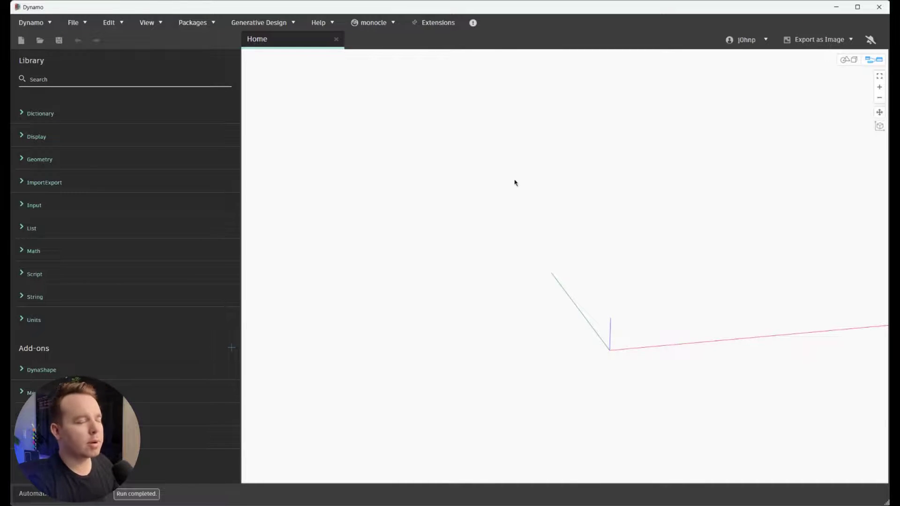
pyautogui.rightClick(447, 212)
pyautogui.write('cubo')
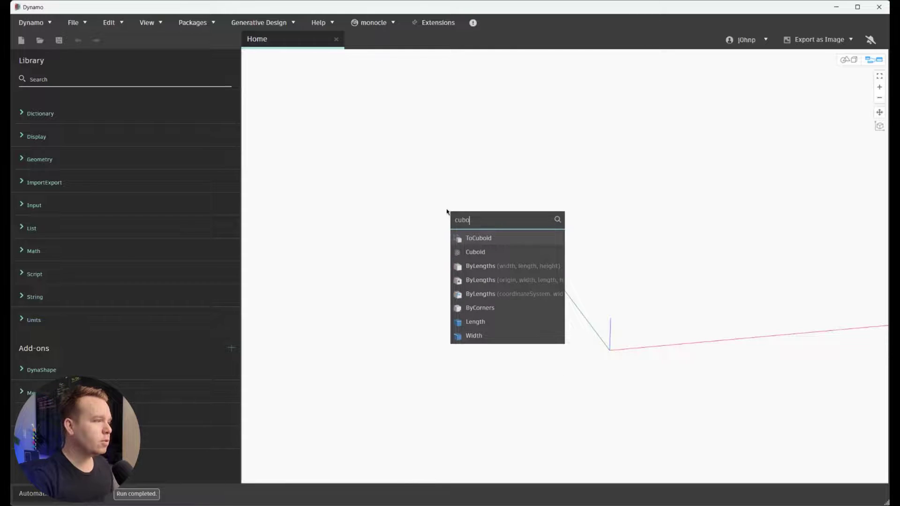
pyautogui.press('Return')
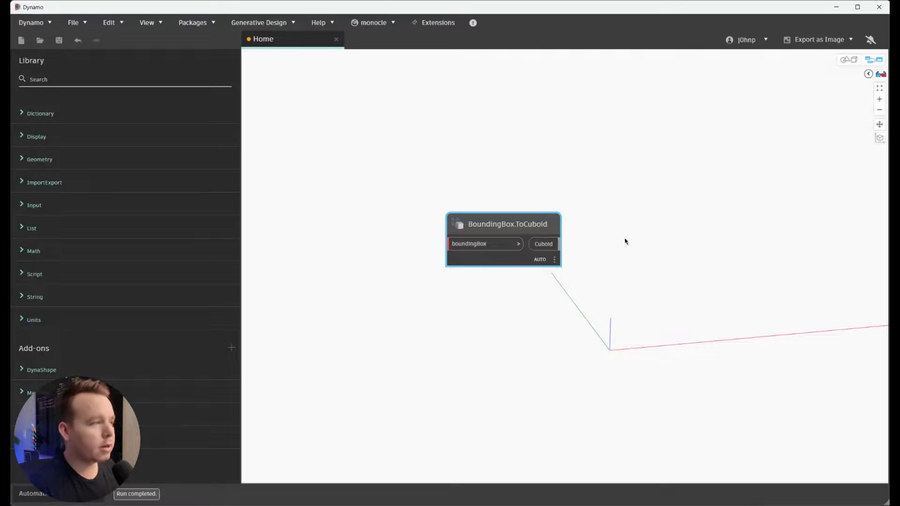
pyautogui.click(598, 257)
pyautogui.click(503, 243)
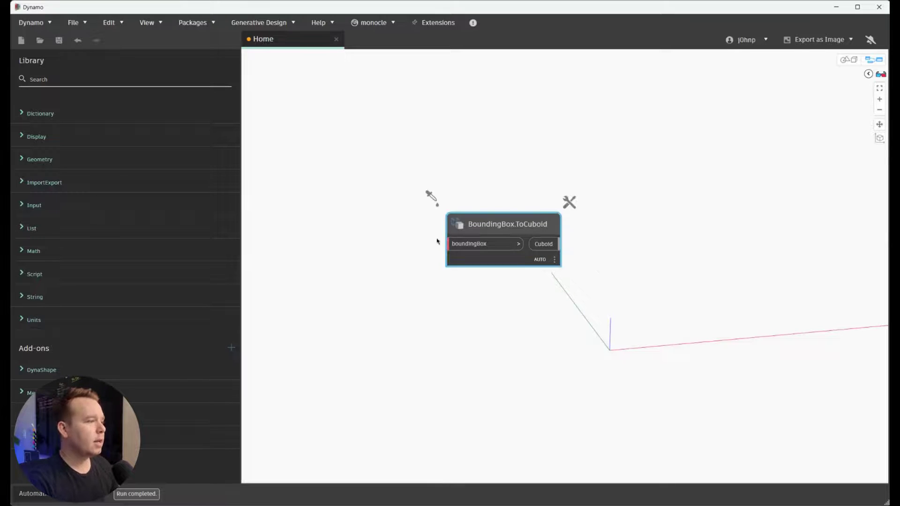
pyautogui.press('Delete')
# Step: Add a Cuboid.ByLengths node with width, length and height inputs and move it clear of the origin axes
pyautogui.rightClick(503, 244)
pyautogui.write('cubo')
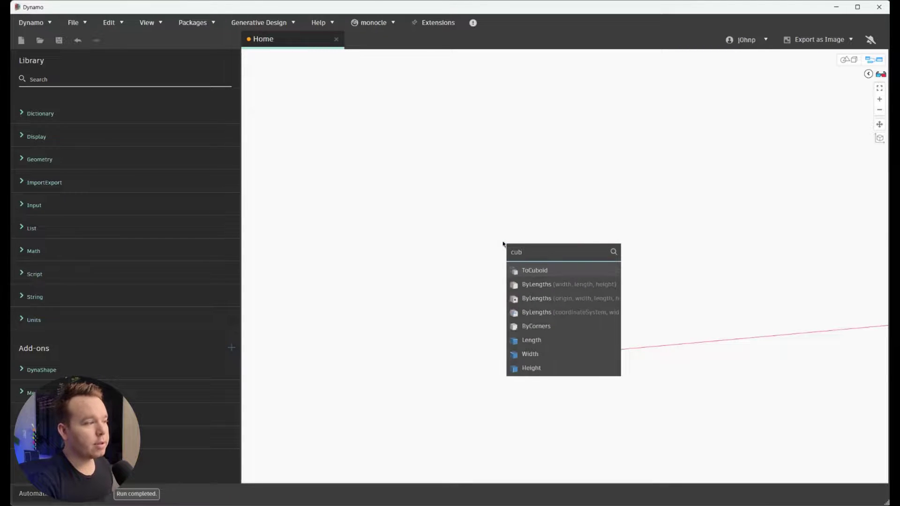
pyautogui.click(581, 298)
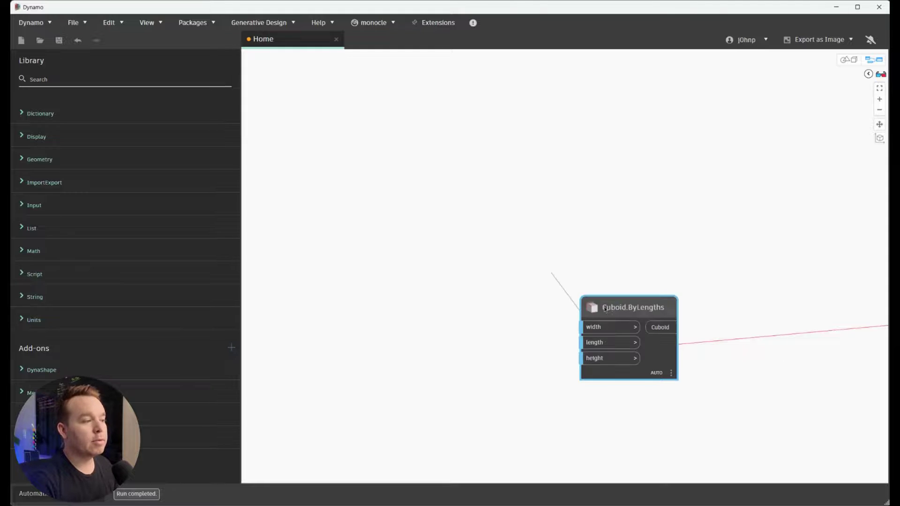
pyautogui.moveTo(605, 305); pyautogui.dragTo(437, 215)
pyautogui.click(682, 255)
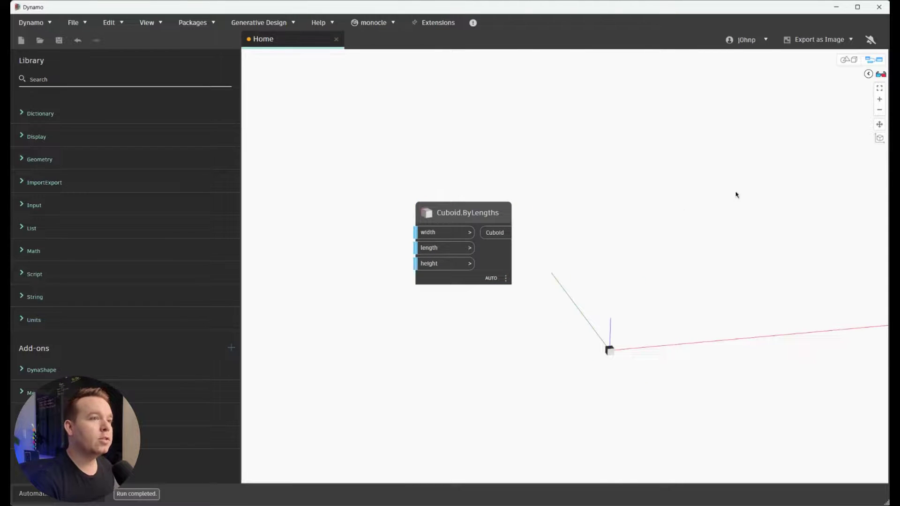
# Step: Fit the cuboid in the 3D preview, return to graph navigation and show the cuboid from the top
pyautogui.click(849, 59)
pyautogui.click(879, 89)
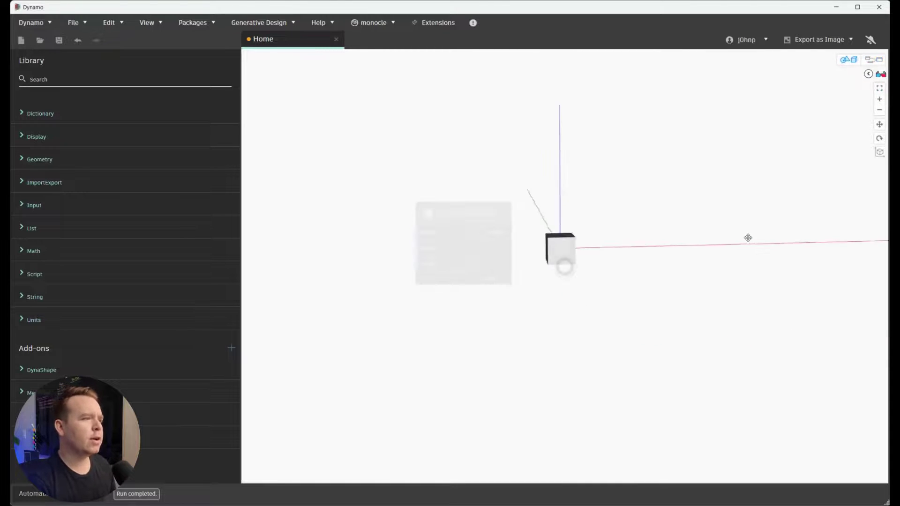
pyautogui.click(874, 59)
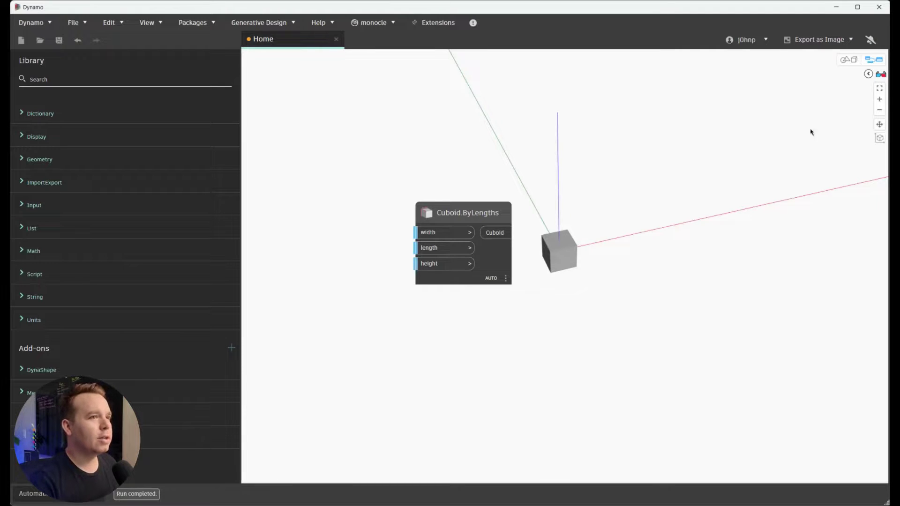
pyautogui.click(869, 75)
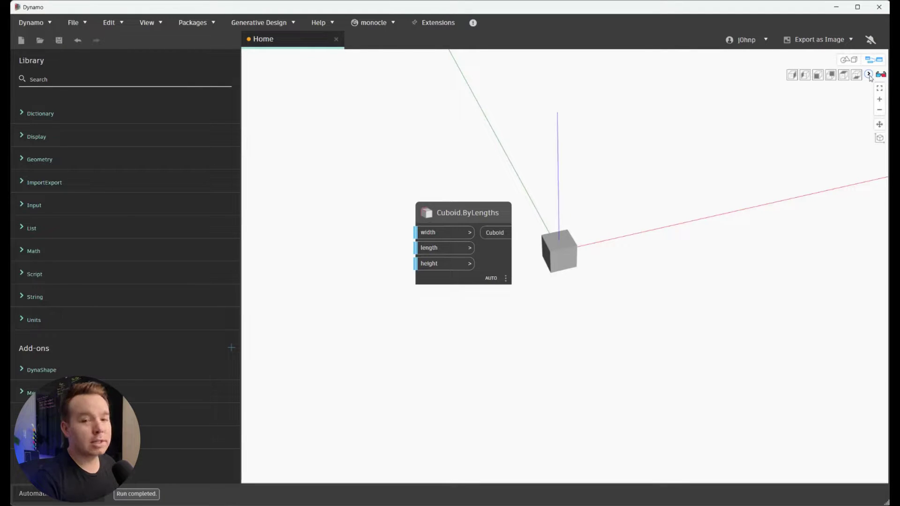
pyautogui.click(805, 75)
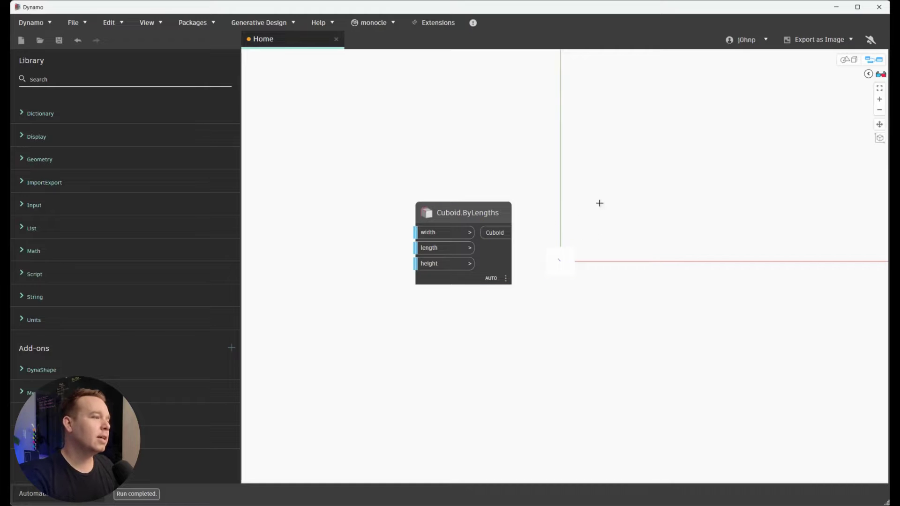
# Step: Add an empty Code Block, align its top with the Cuboid.ByLengths node and move both nodes clear of the cuboid preview
pyautogui.doubleClick(560, 224)
pyautogui.hotkey('ctrl', 'a')
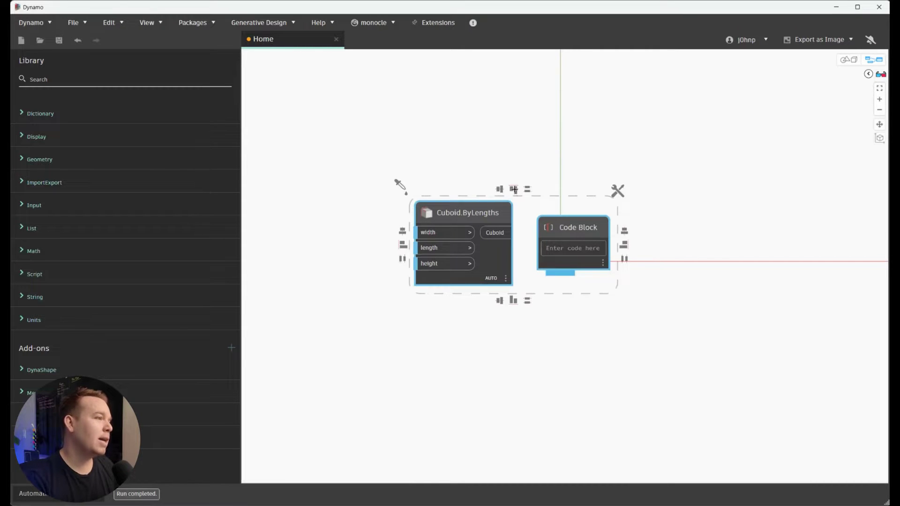
pyautogui.click(514, 189)
pyautogui.moveTo(577, 210); pyautogui.dragTo(459, 115)
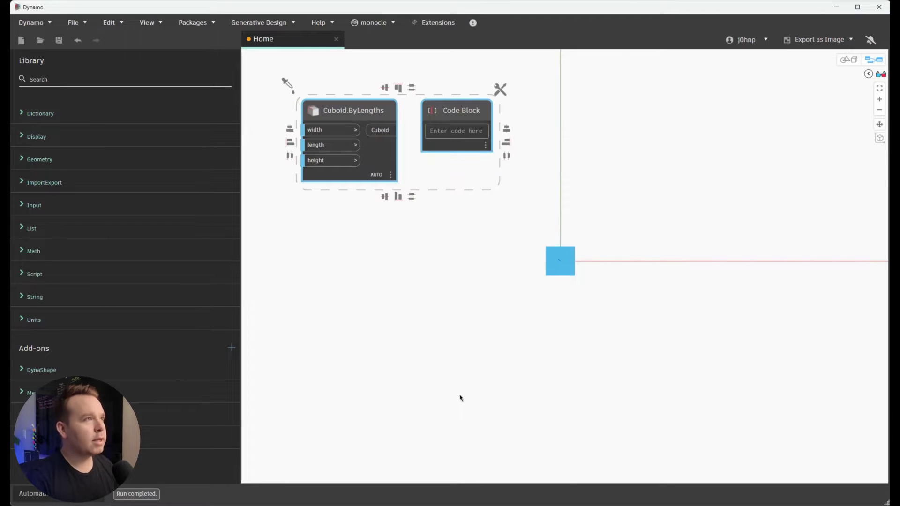
pyautogui.click(570, 226)
# Step: View the about monocle information, including its Special Thanks list
pyautogui.click(392, 23)
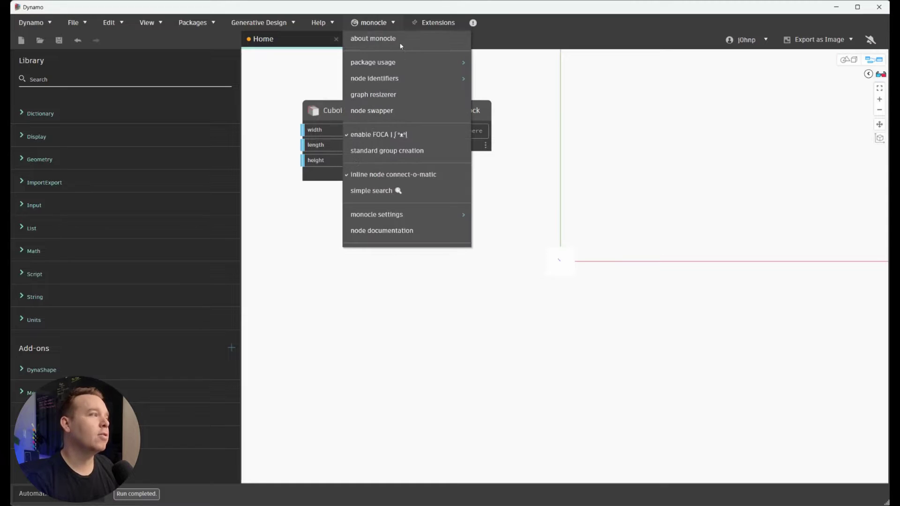
pyautogui.click(394, 37)
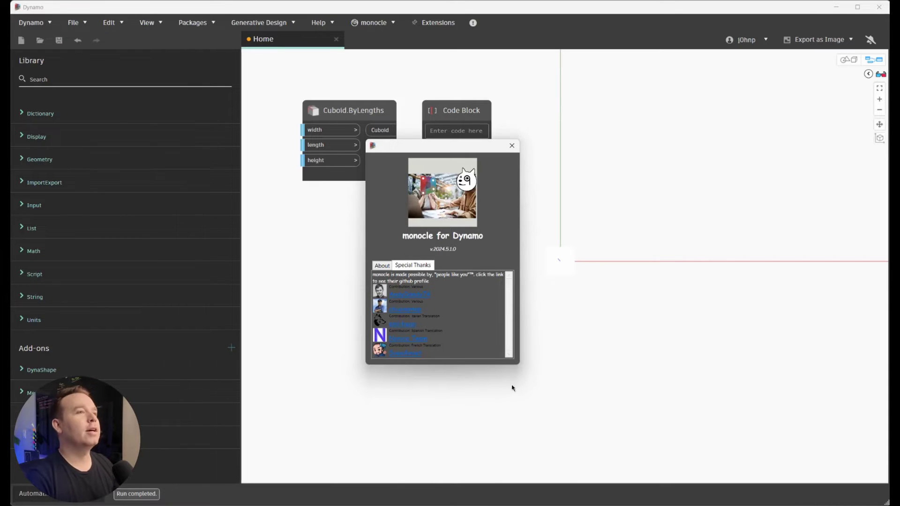
pyautogui.click(374, 22)
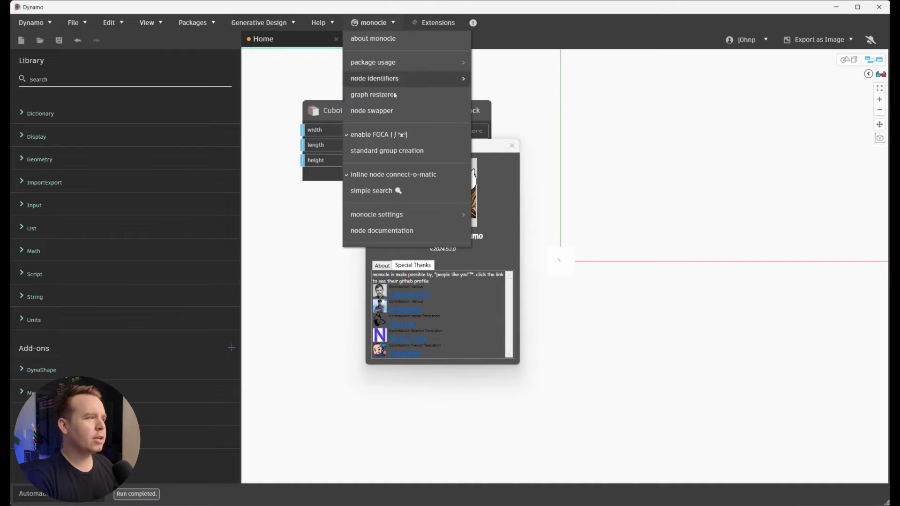